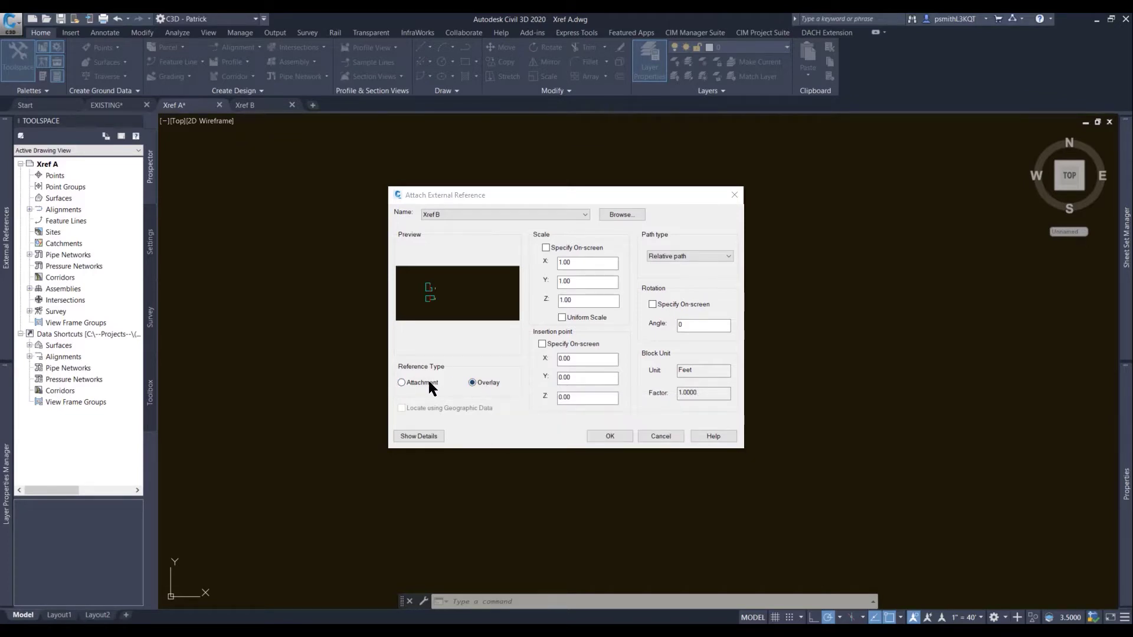
Insert Xref B into the Xref A drawing with reference type Attachment, and save the drawing
click(482, 384)
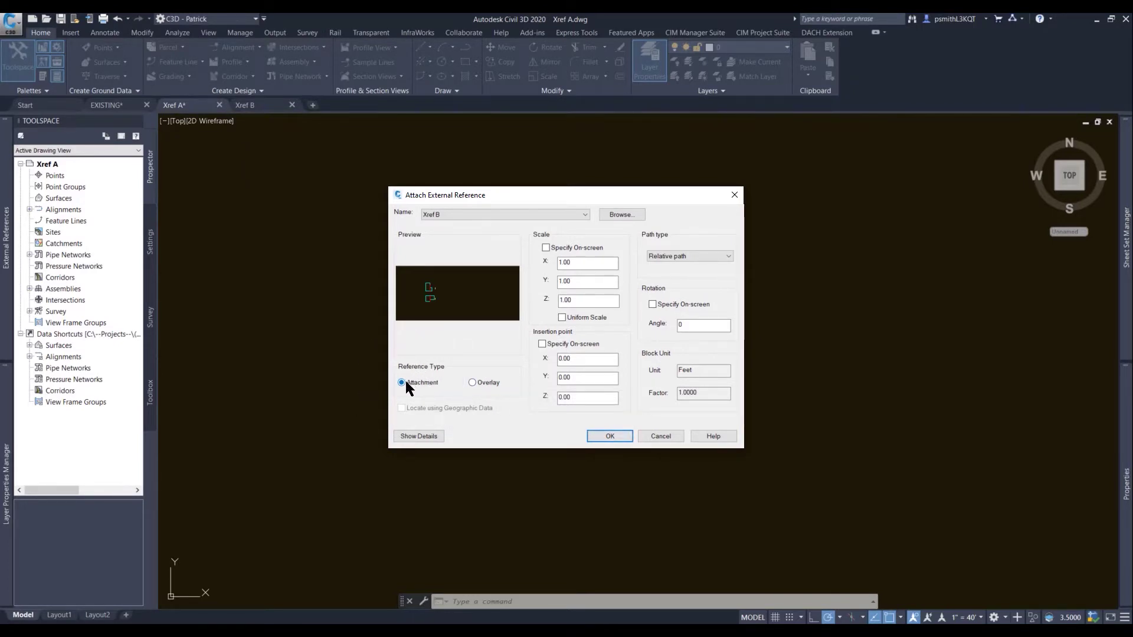
key(ctrl)
click(610, 437)
scroll(481, 385, down, 3)
middle_drag(485, 386, 491, 397)
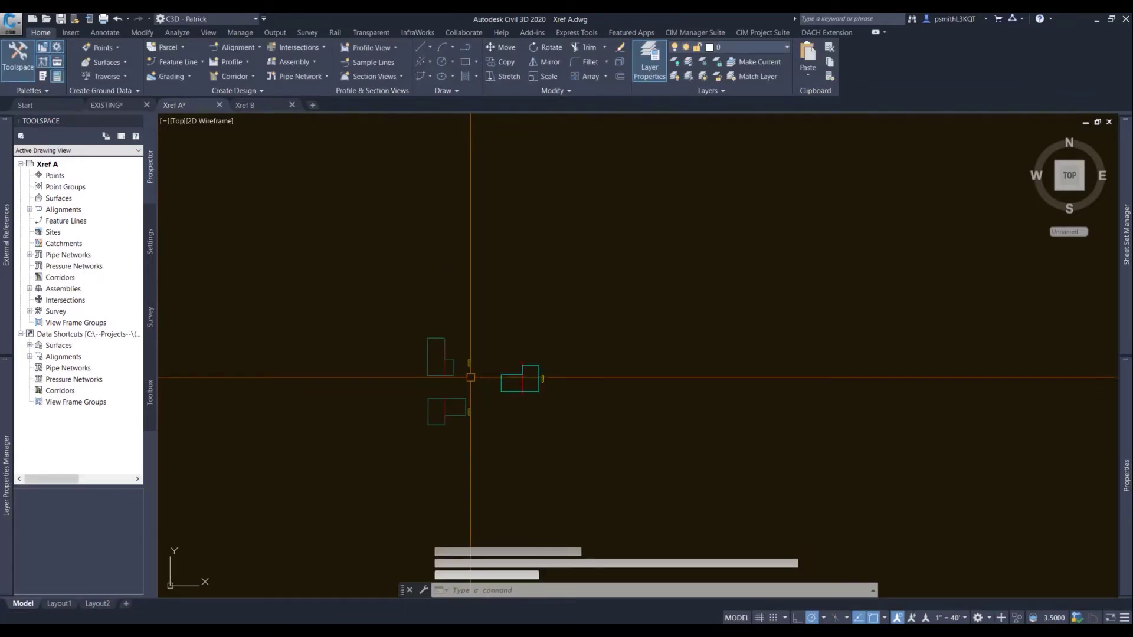
click(61, 19)
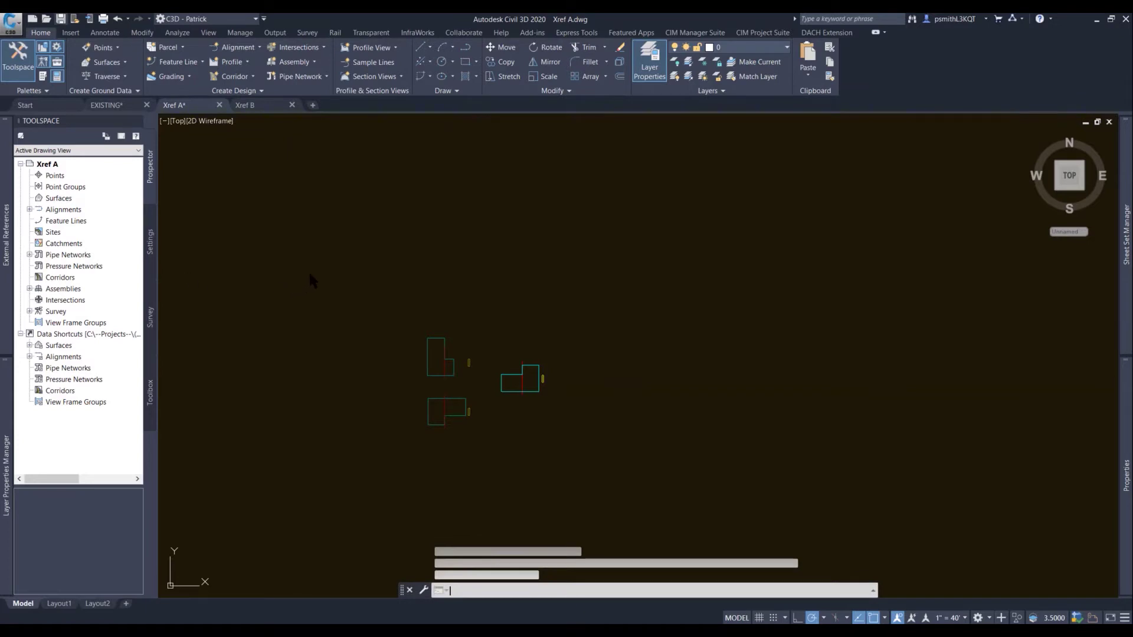
key(ctrl+s)
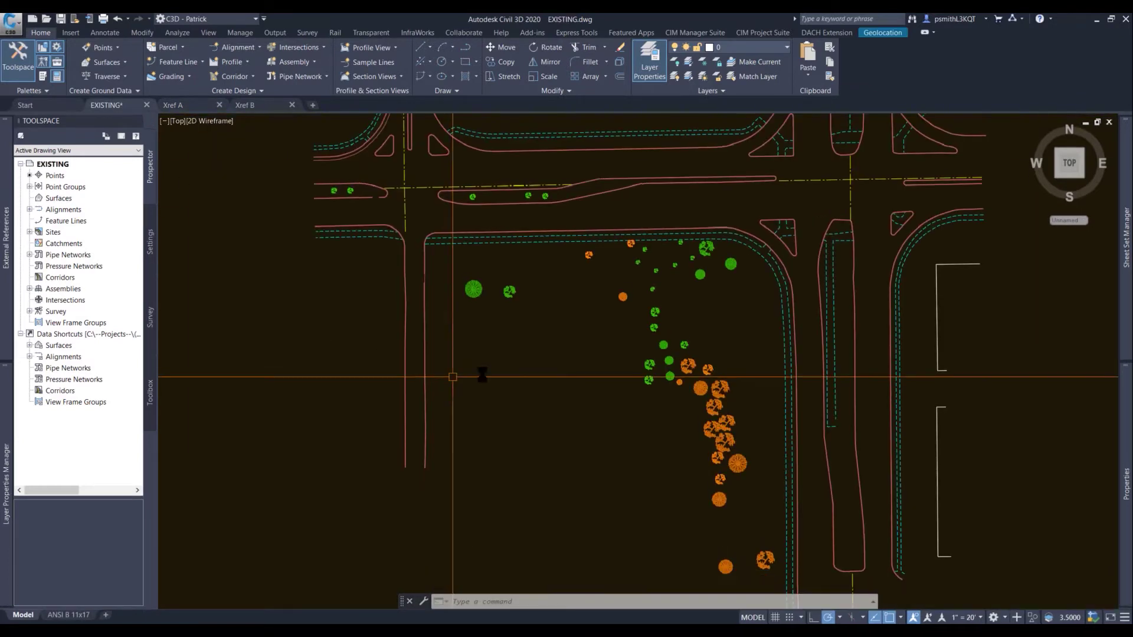
Insert Xref A.dwg into the EXISTING drawing with reference type Attachment and a relative path
scroll(503, 375, down, 2)
middle_drag(526, 397, 451, 370)
scroll(452, 370, up, 2)
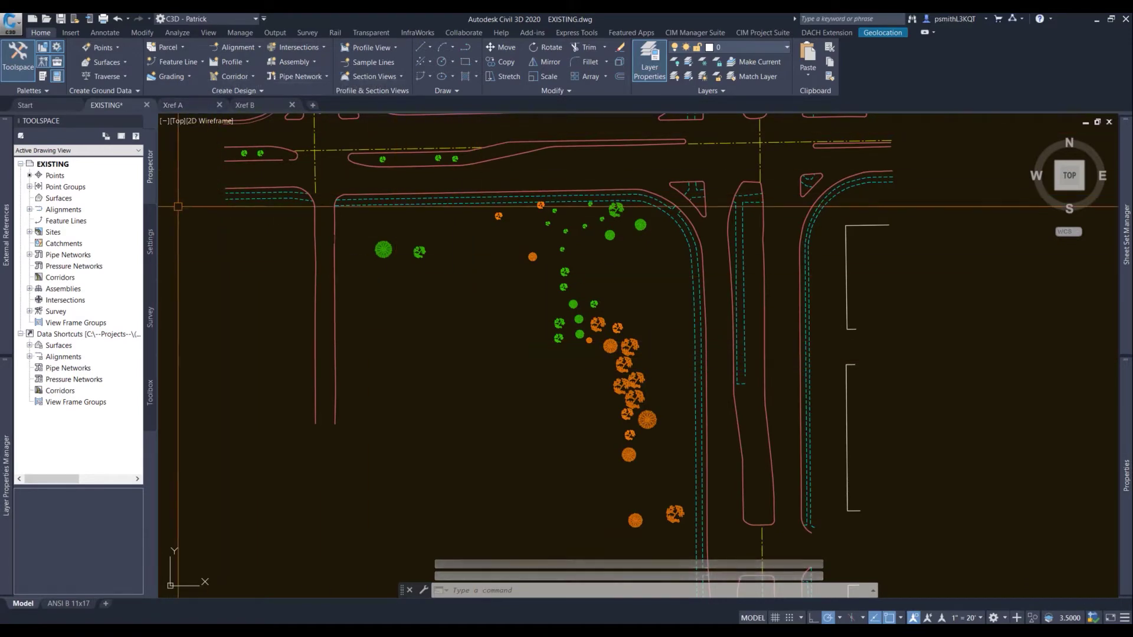
mouse_move(6, 230)
click(52, 131)
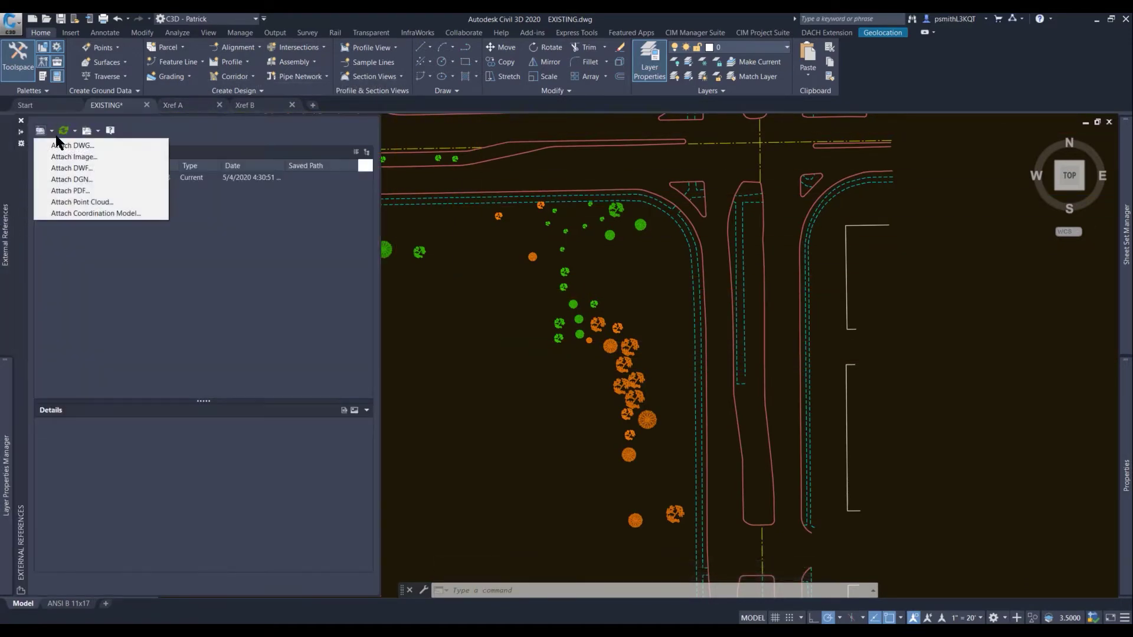
click(71, 145)
click(472, 228)
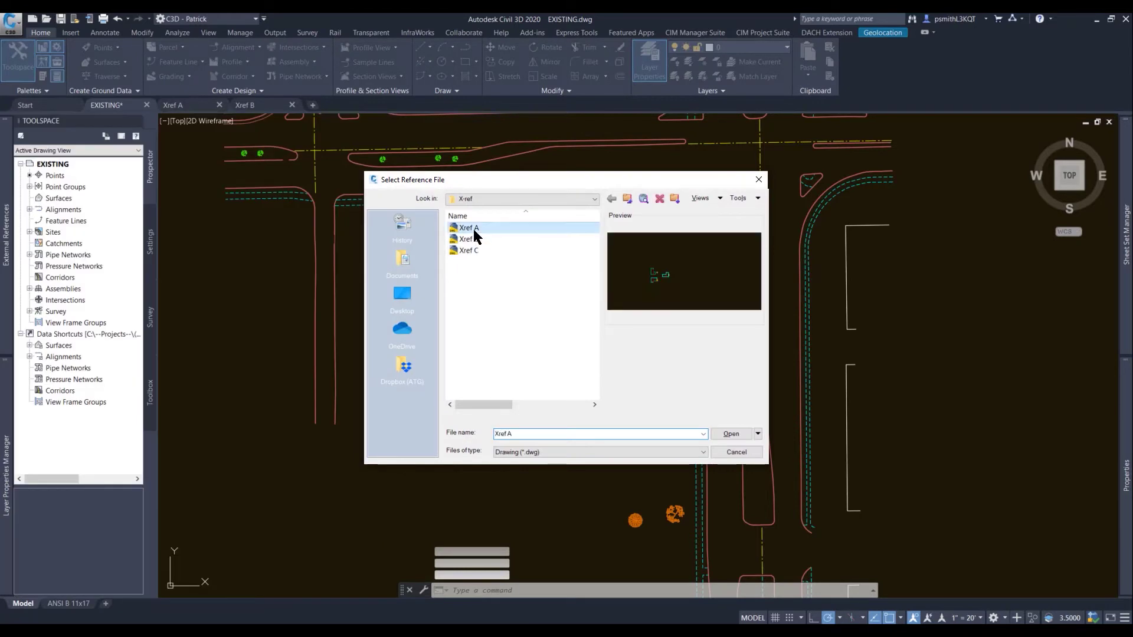
click(729, 434)
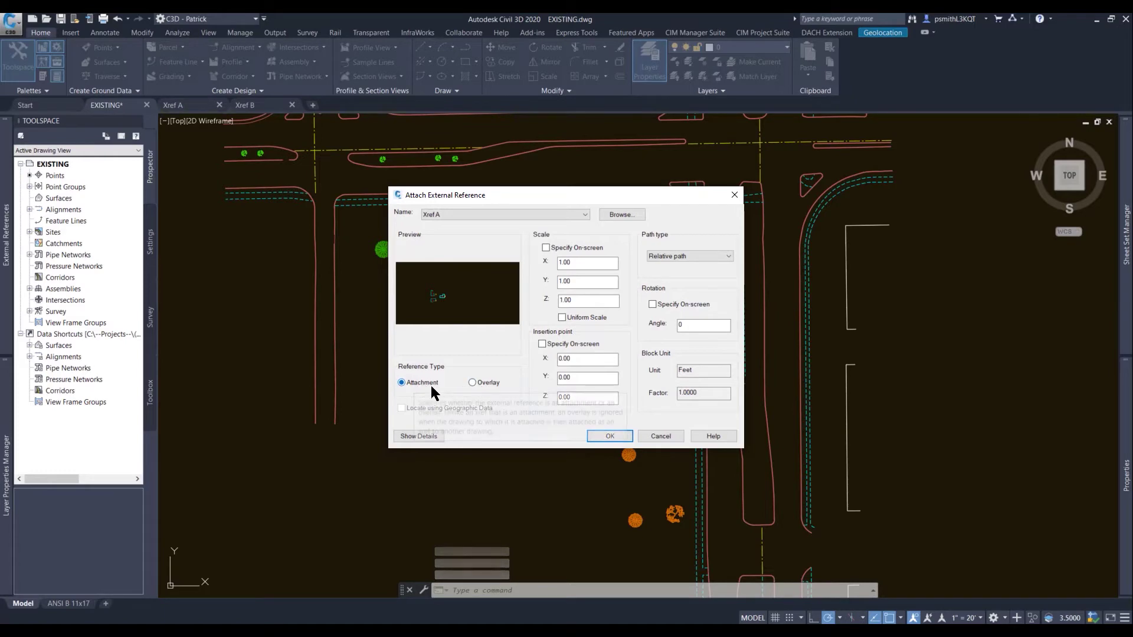
click(609, 436)
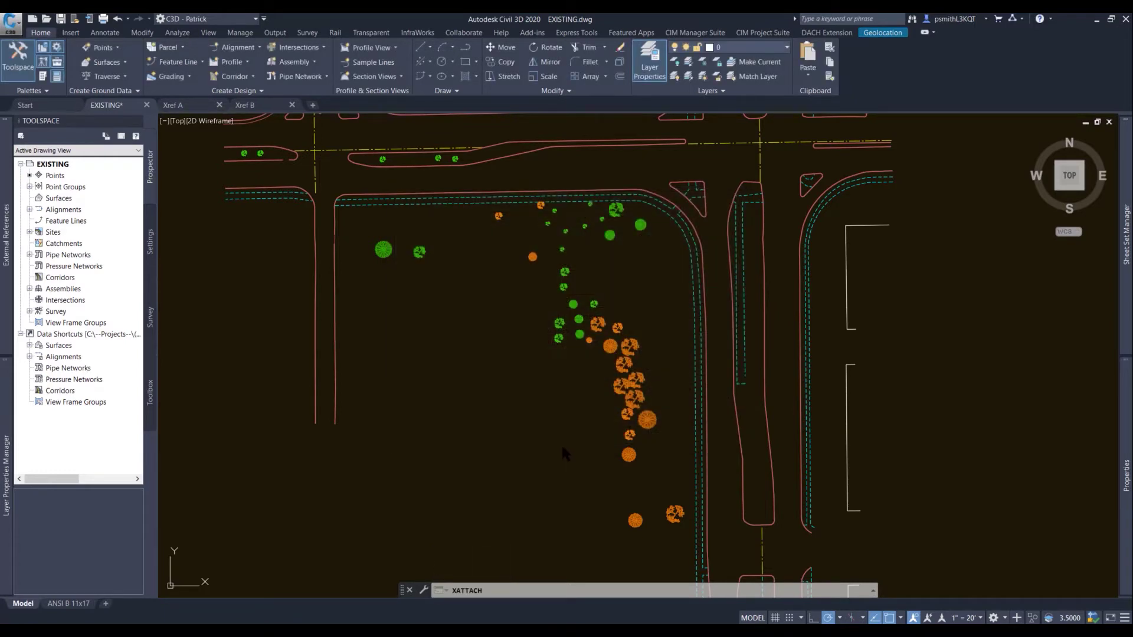
middle_drag(546, 422, 519, 399)
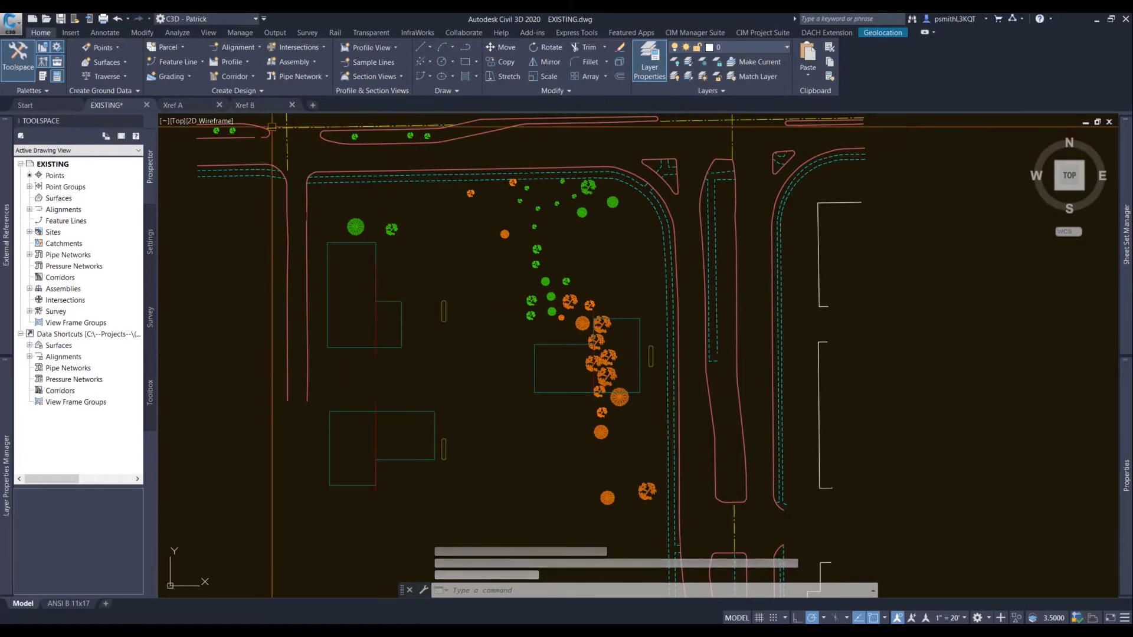
Select the attached Xref A in the EXISTING drawing and examine which building outlines belong to the reference
mouse_move(220, 107)
click(174, 108)
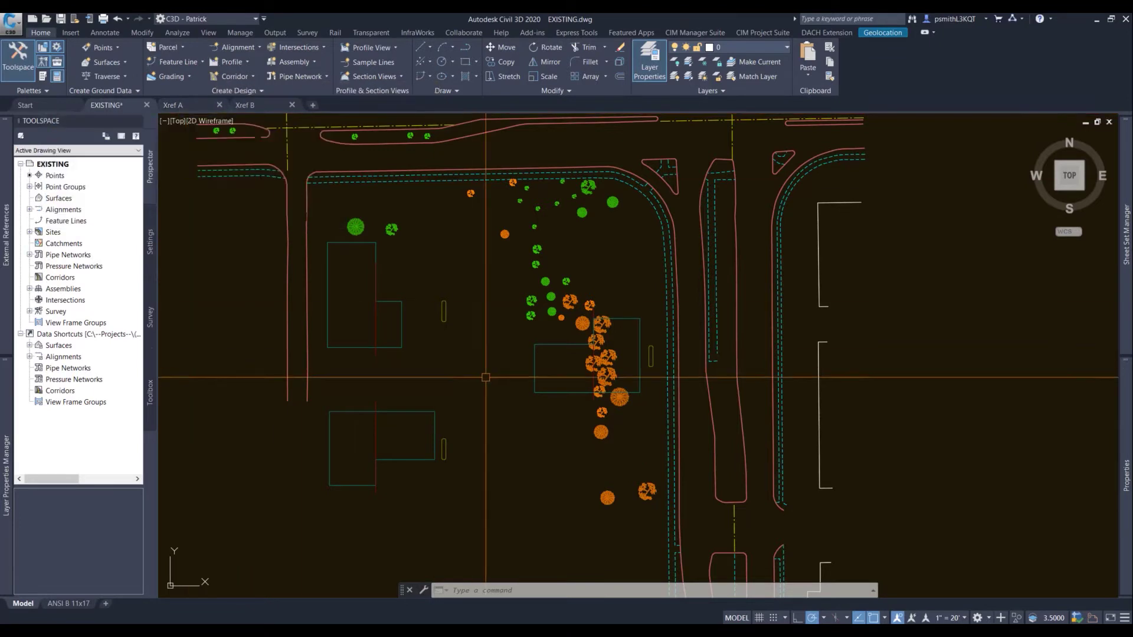
click(374, 329)
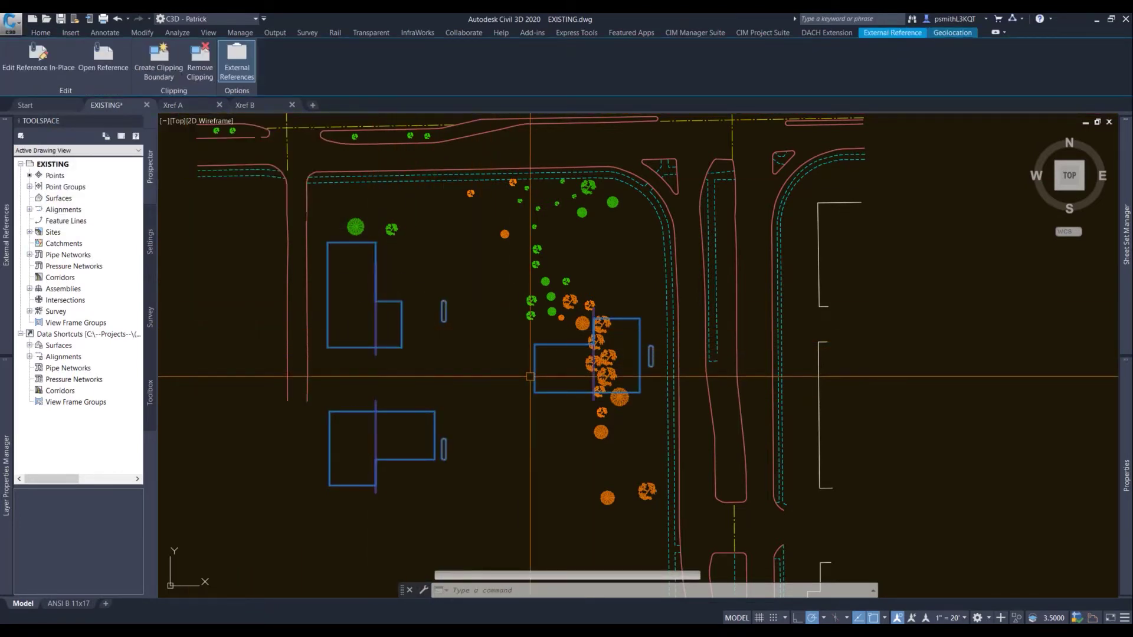
mouse_move(531, 375)
middle_down()
mouse_move(500, 380)
mouse_move(509, 407)
middle_up()
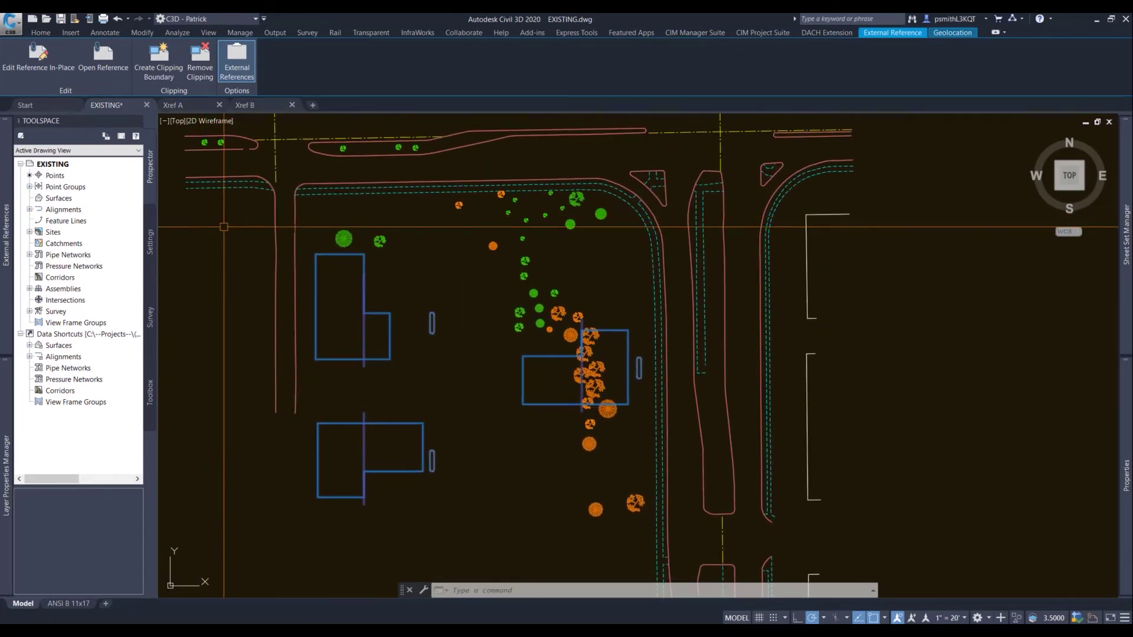
mouse_move(299, 266)
middle_down()
mouse_move(322, 276)
mouse_move(308, 240)
mouse_move(314, 271)
middle_up()
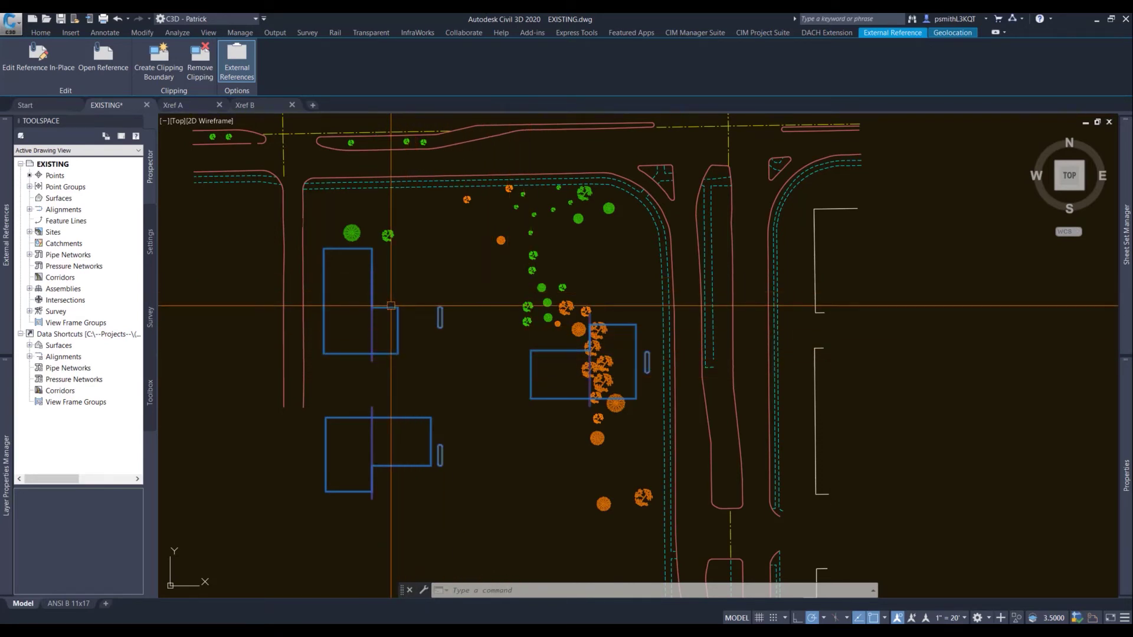
mouse_move(389, 309)
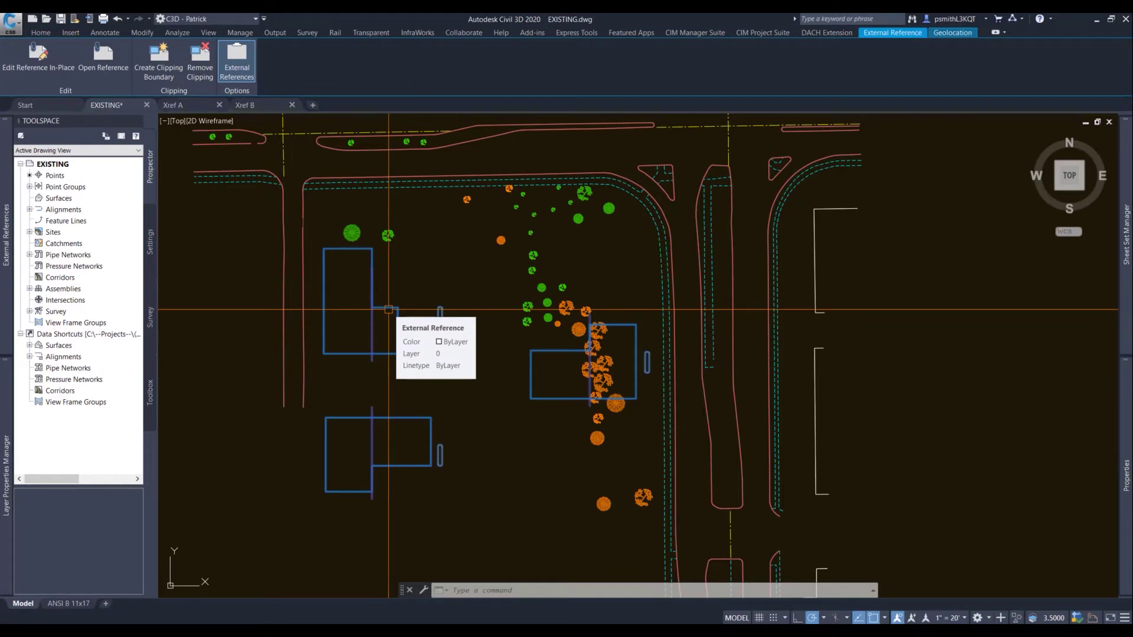
middle_drag(487, 393, 462, 376)
key(ctrl)
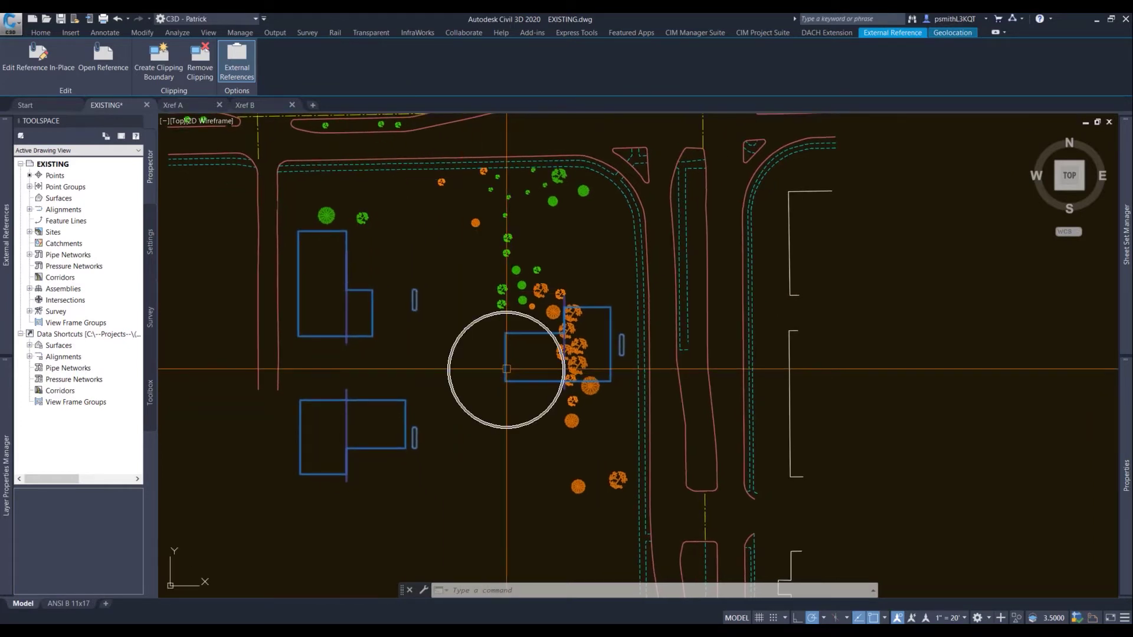
click(593, 436)
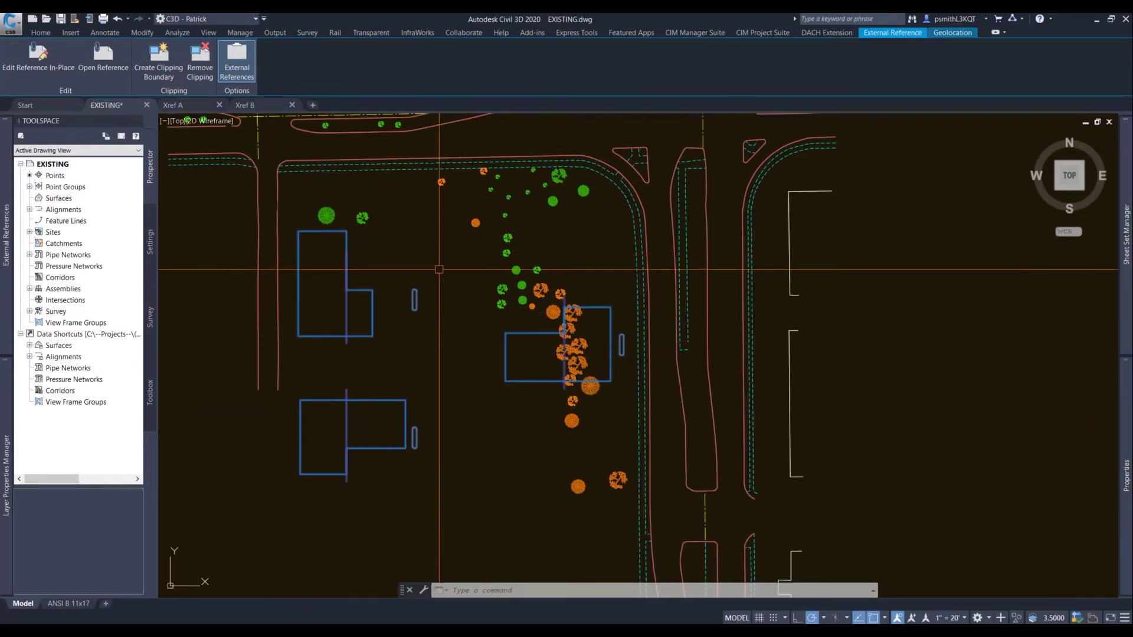
mouse_move(490, 341)
middle_down()
mouse_move(445, 313)
mouse_move(468, 345)
middle_up()
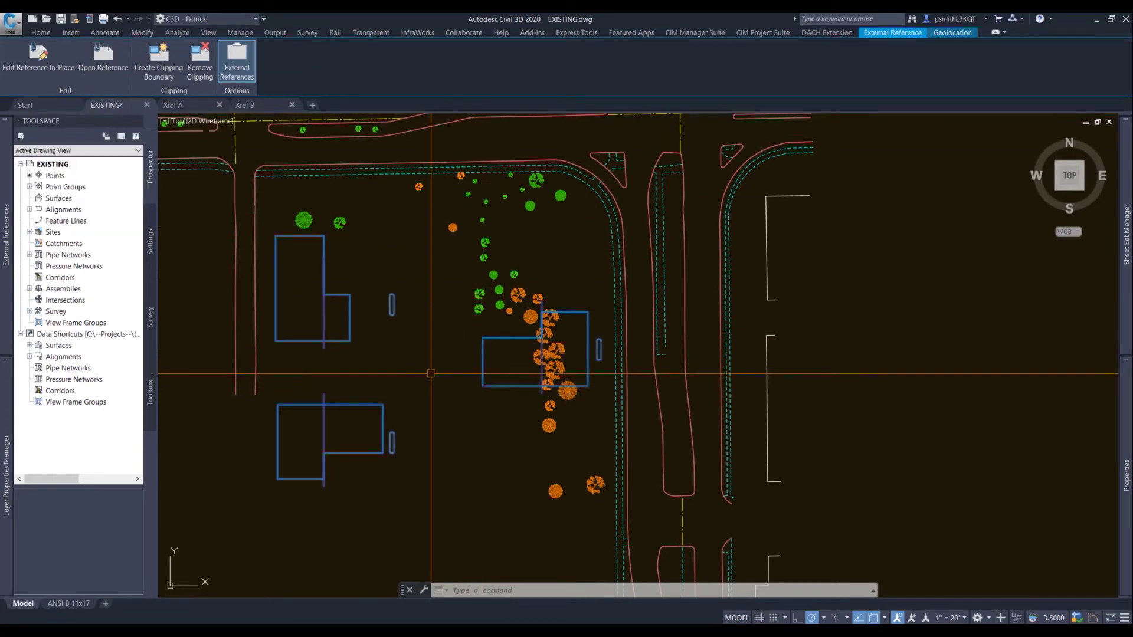
middle_drag(387, 293, 453, 308)
key(ctrl)
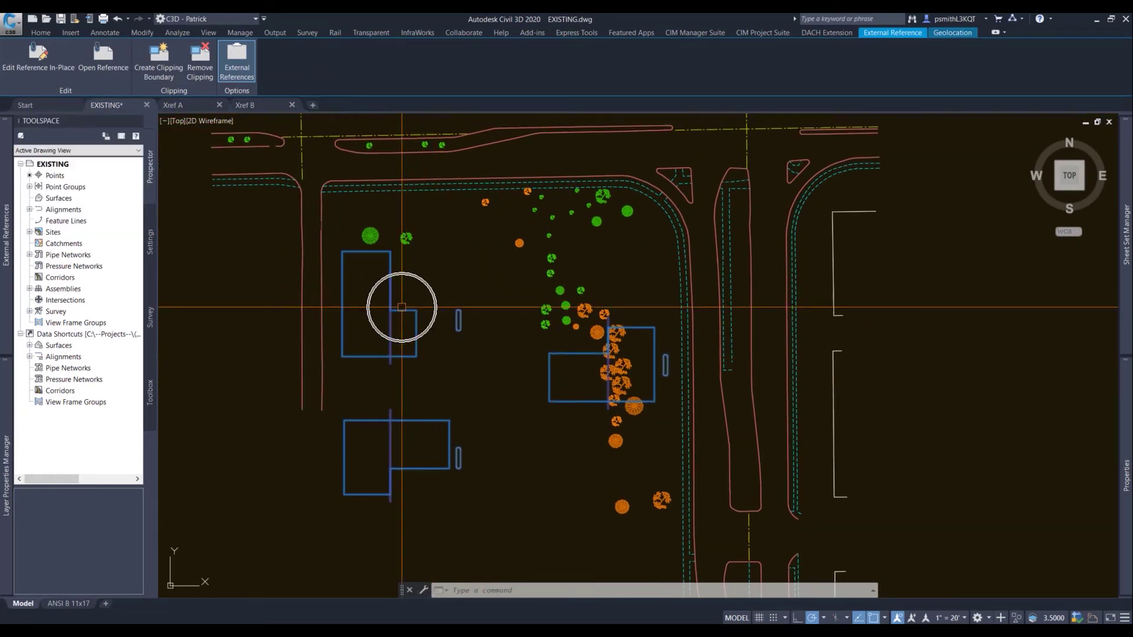
middle_drag(442, 319, 418, 328)
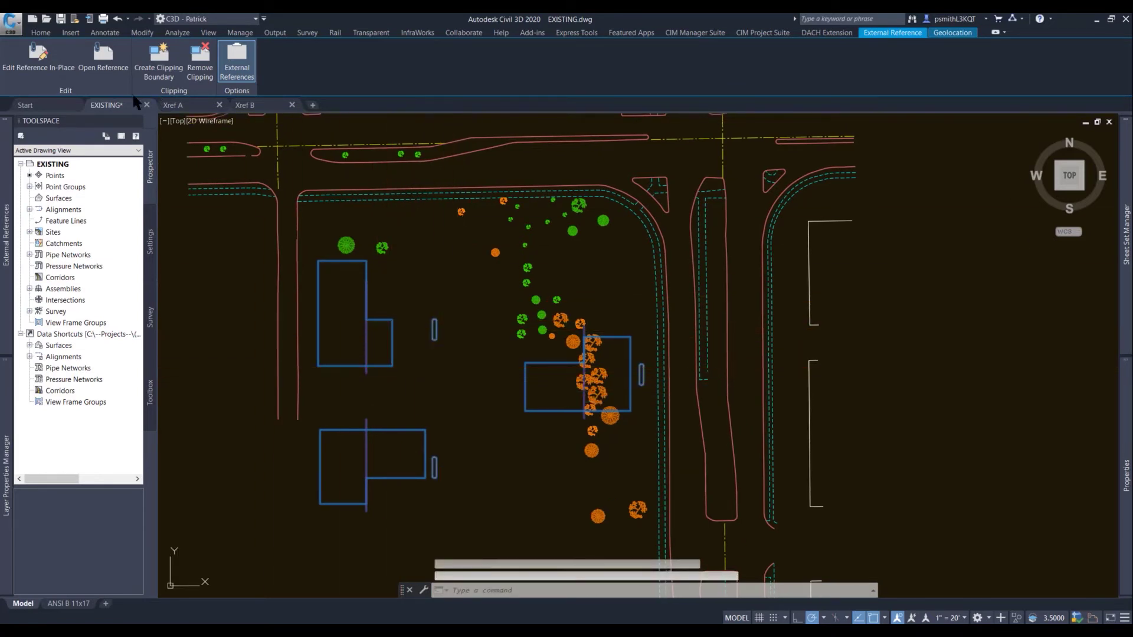
Detach the Xref A reference from the EXISTING drawing
click(7, 180)
right_click(58, 189)
click(98, 243)
Switch to the Xref A drawing and detach its Xref B reference
click(177, 105)
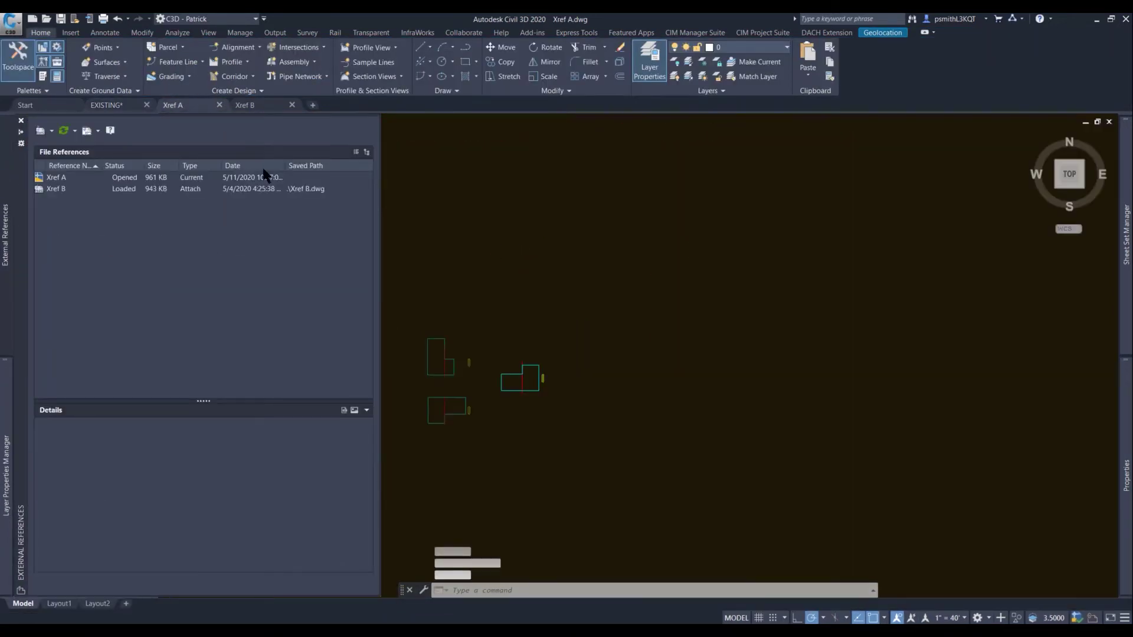
scroll(488, 339, up, 2)
click(470, 341)
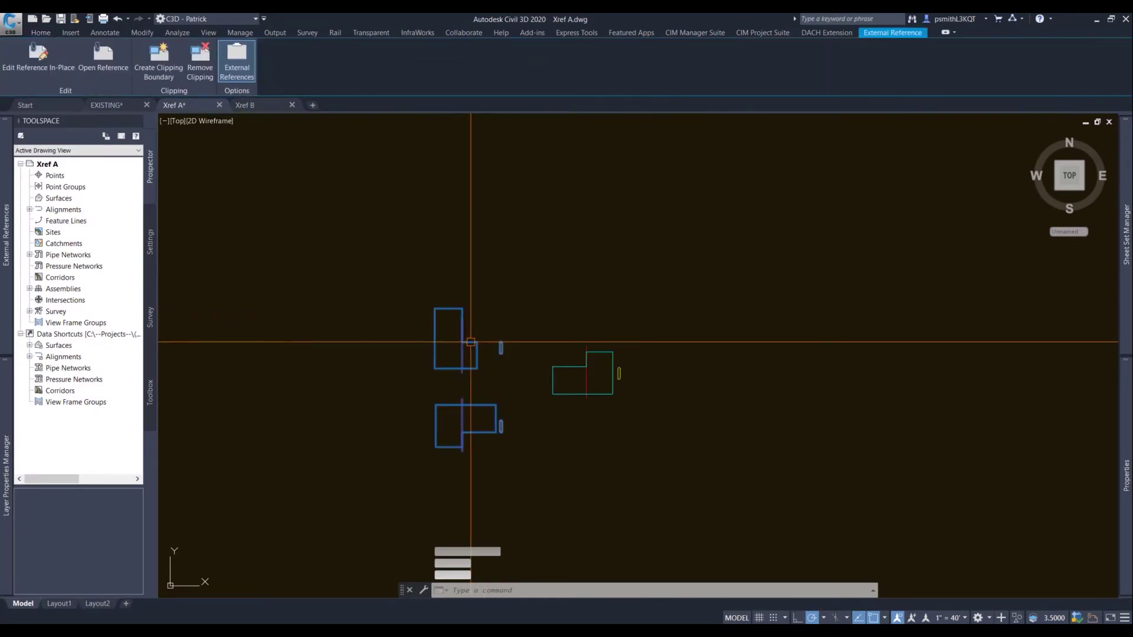
mouse_move(3, 215)
right_click(50, 188)
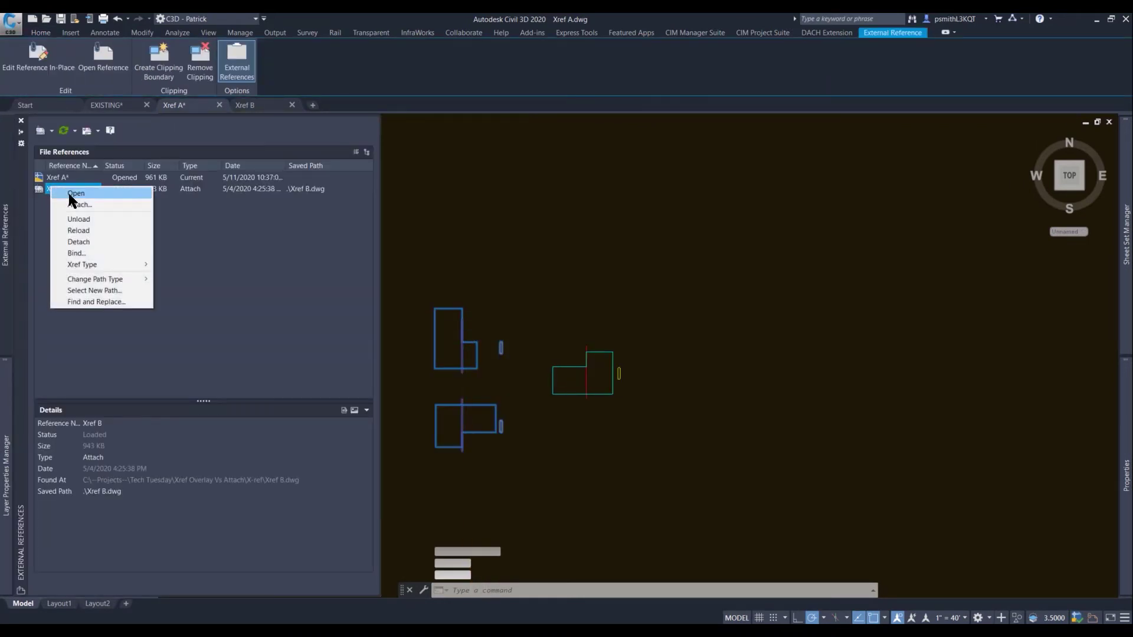
click(79, 242)
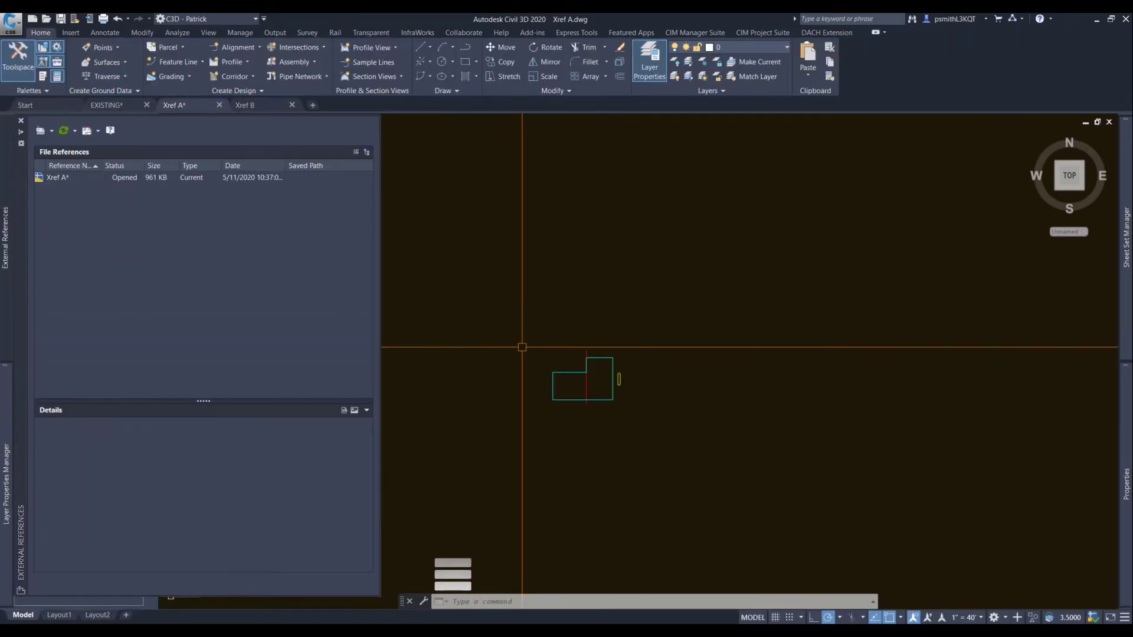
mouse_move(429, 257)
middle_down()
mouse_move(374, 263)
mouse_move(453, 294)
middle_up()
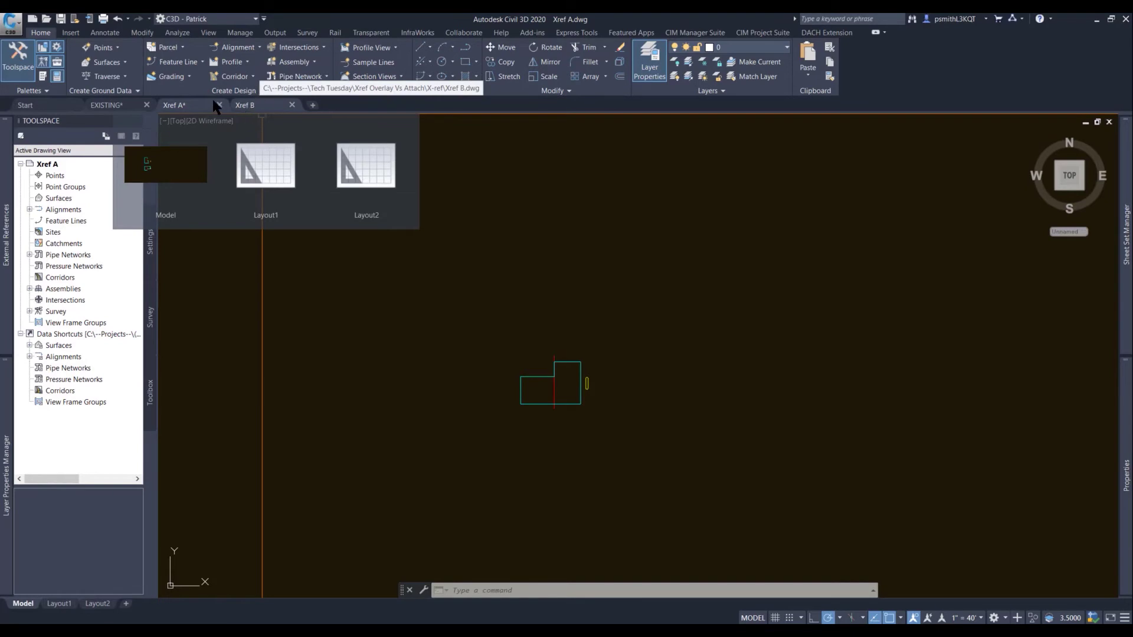
Insert Xref B into the Xref A drawing again, using reference type Overlay
mouse_move(192, 105)
mouse_move(6, 189)
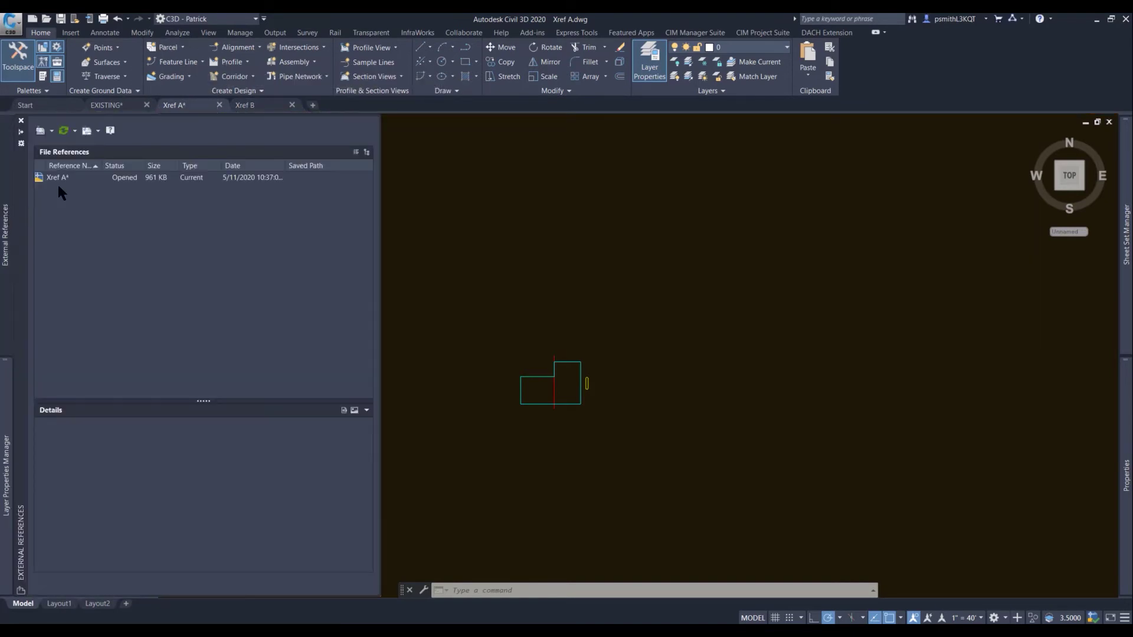
click(41, 131)
click(467, 239)
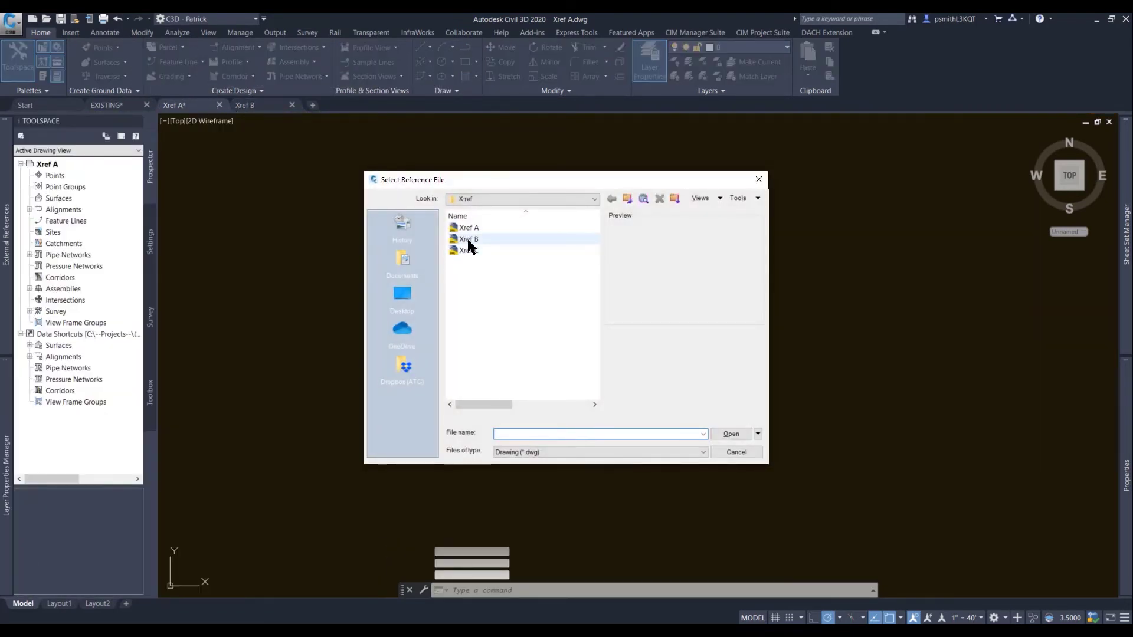
click(735, 433)
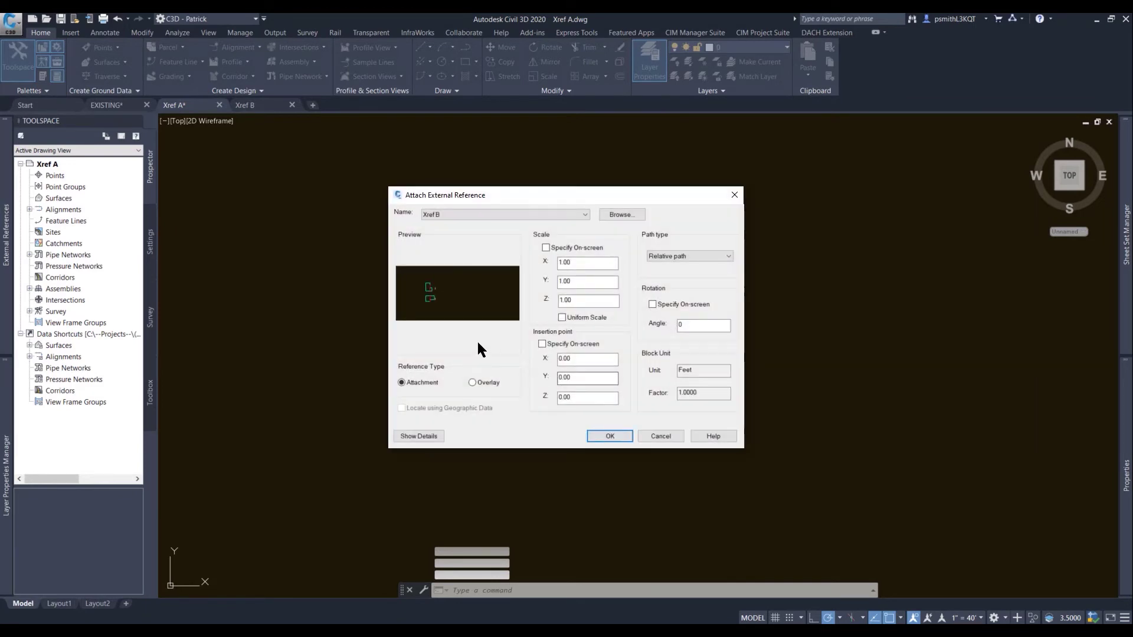
click(473, 383)
click(610, 436)
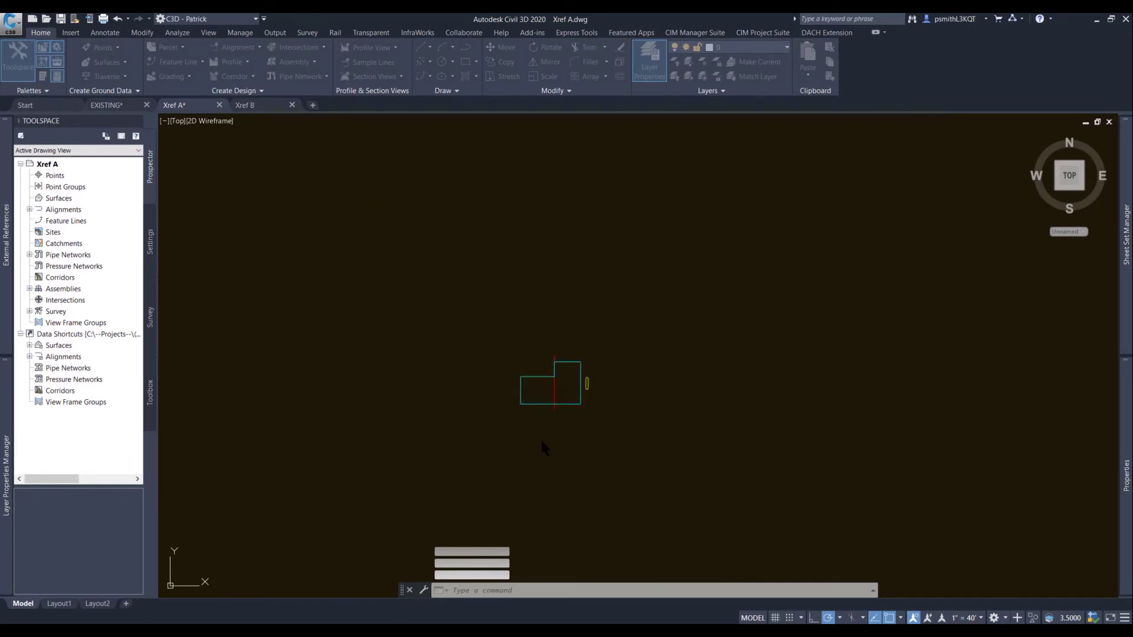
scroll(489, 412, up, 2)
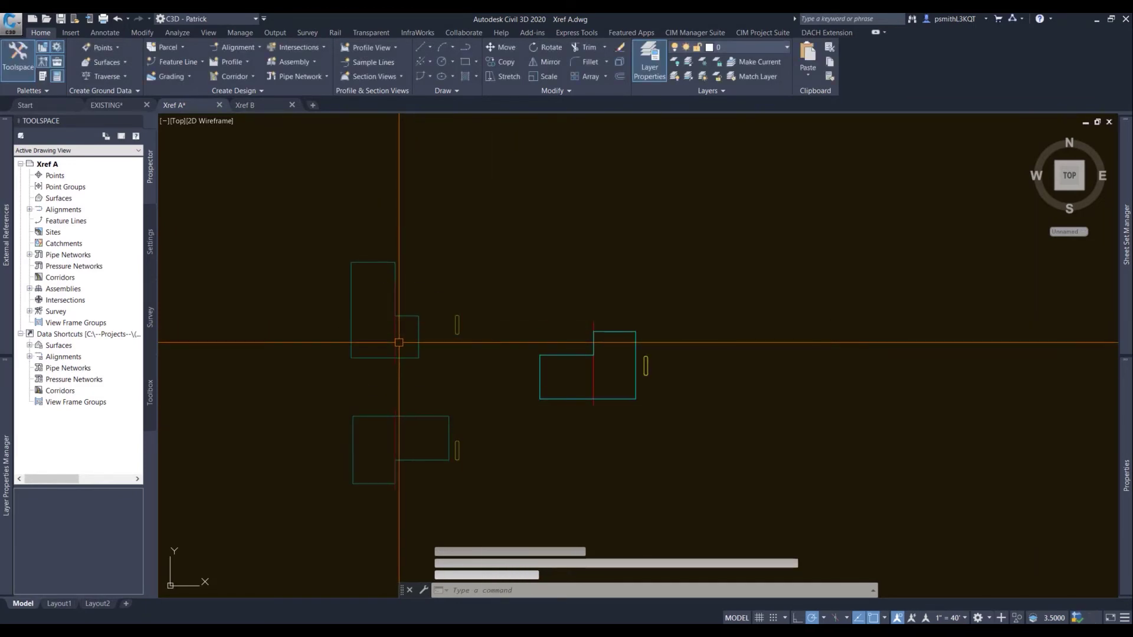
Inspect the overlaid Xref B buildings by selecting them, check the EXISTING drawing, and return to Xref A
key(ctrl)
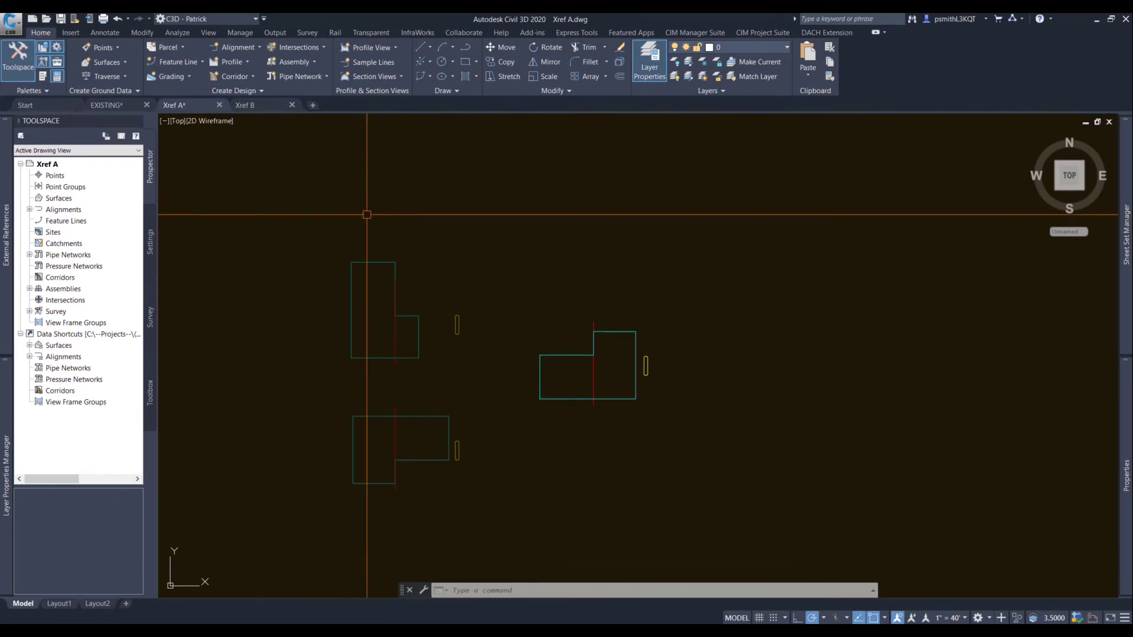
click(477, 208)
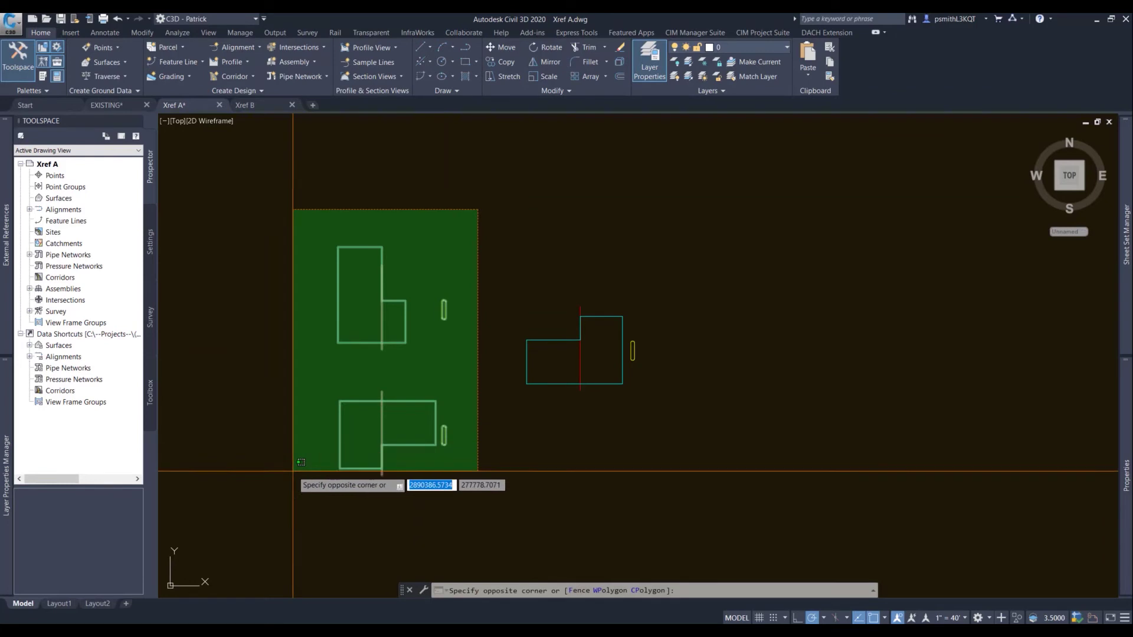
click(294, 470)
key(Escape)
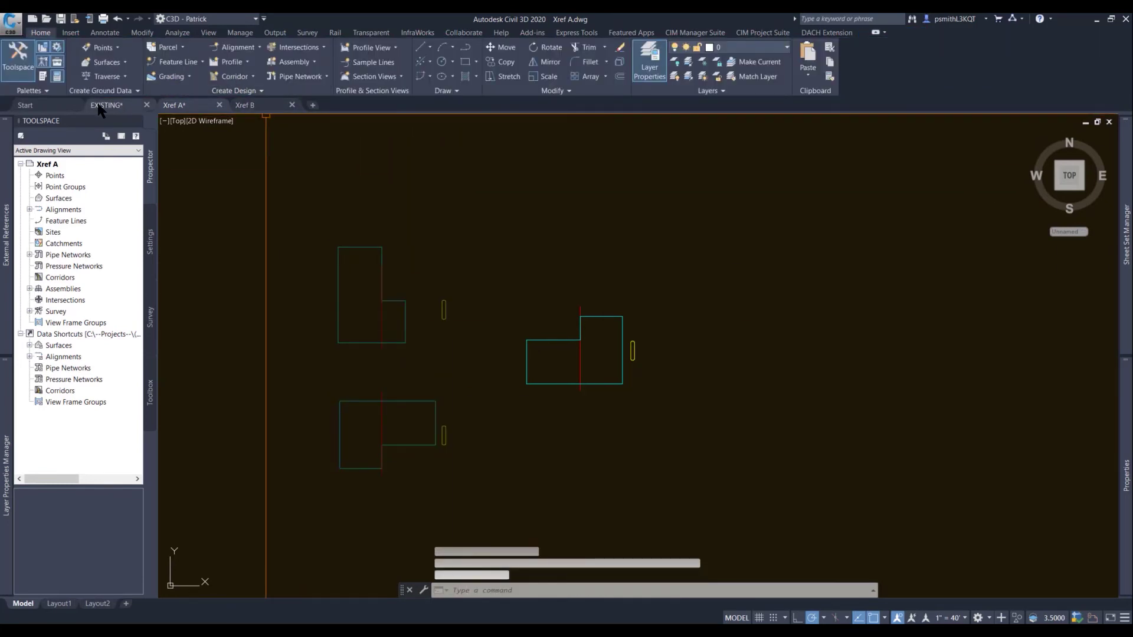
click(134, 109)
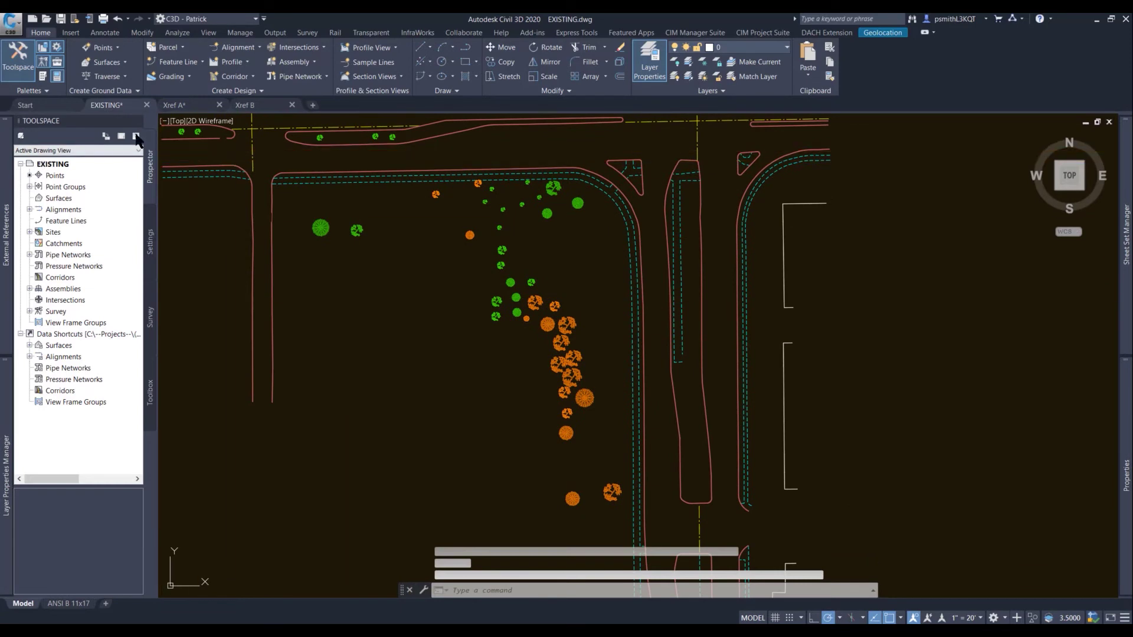
click(175, 105)
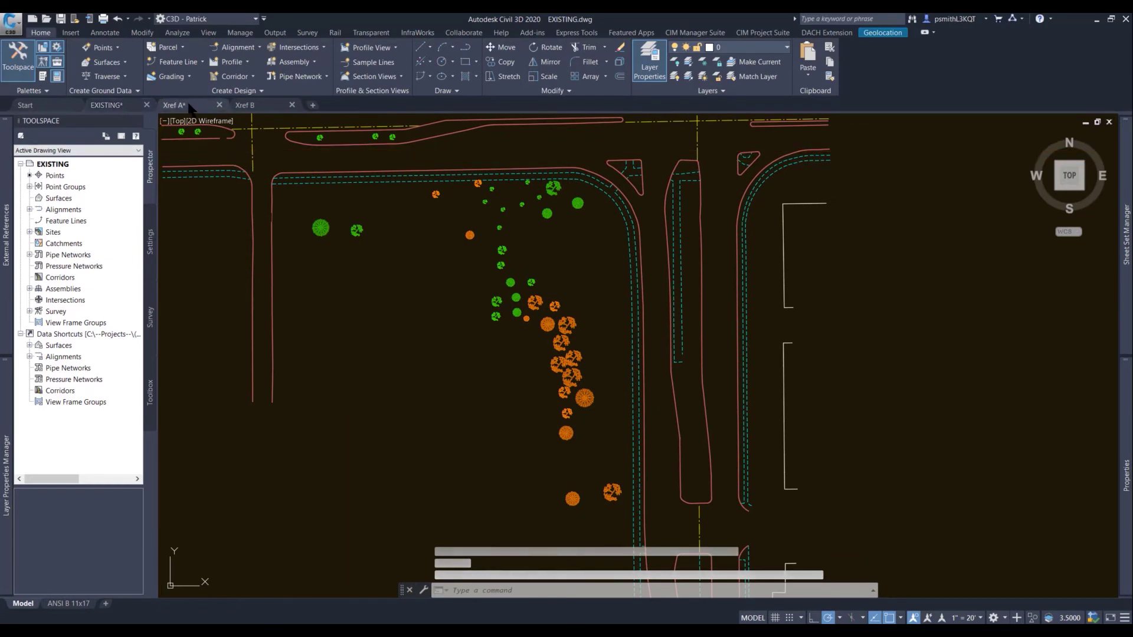
Save the Xref A drawing with its overlaid Xref B and switch to the EXISTING drawing
click(62, 18)
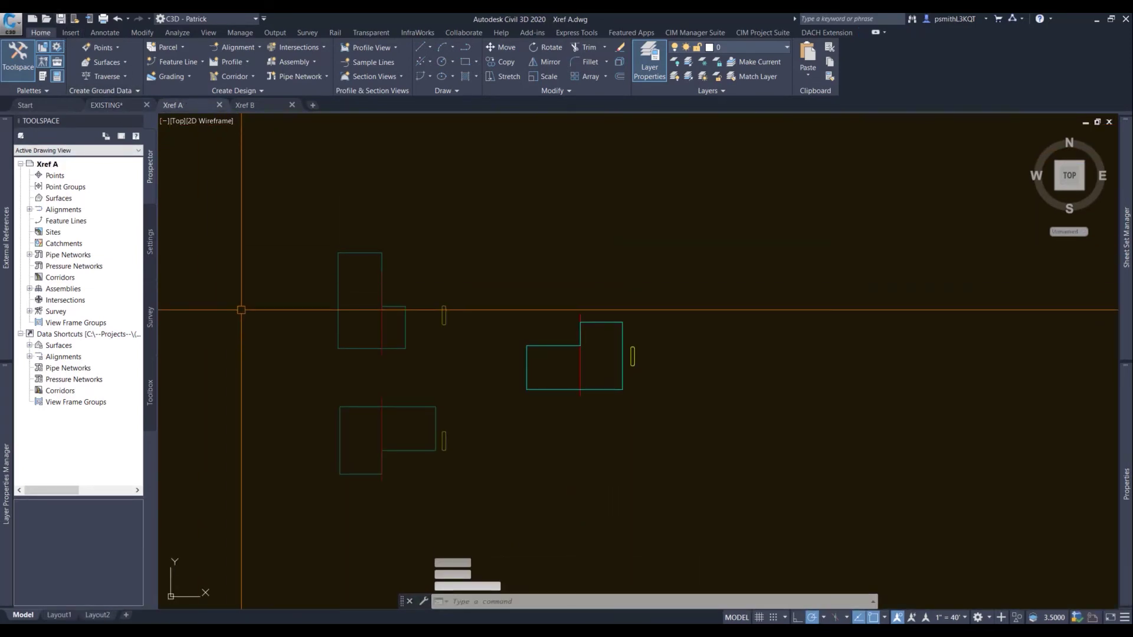
mouse_move(9, 164)
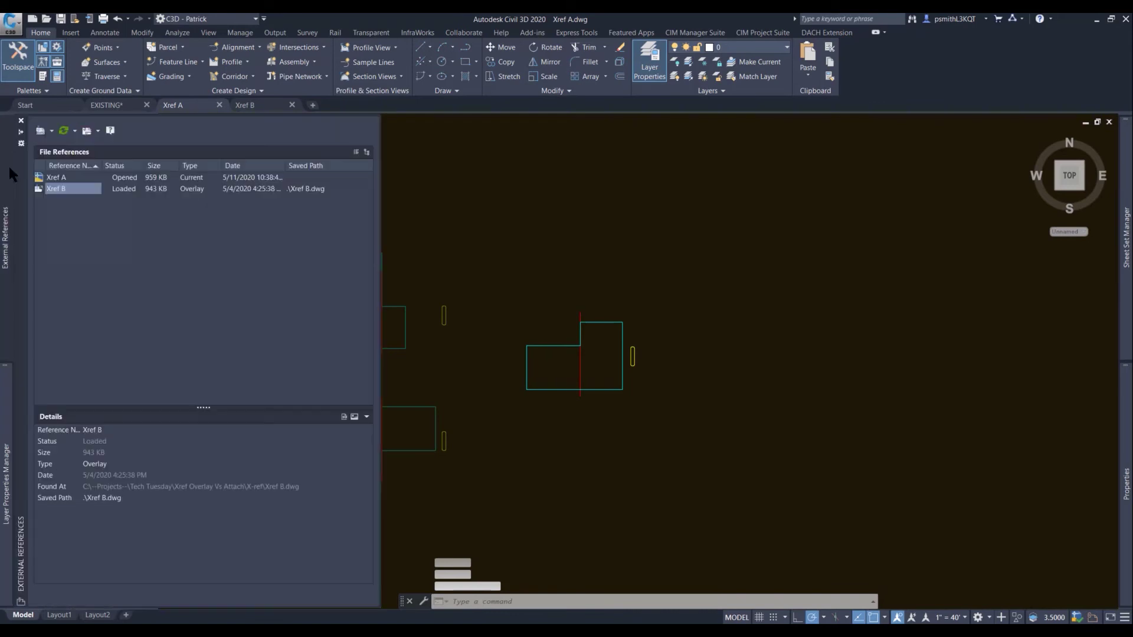
click(112, 105)
Reference the Xref A drawing into the EXISTING drawing as an Overlay with relative path, scale 1.00 and insertion point 0,0,0
click(40, 130)
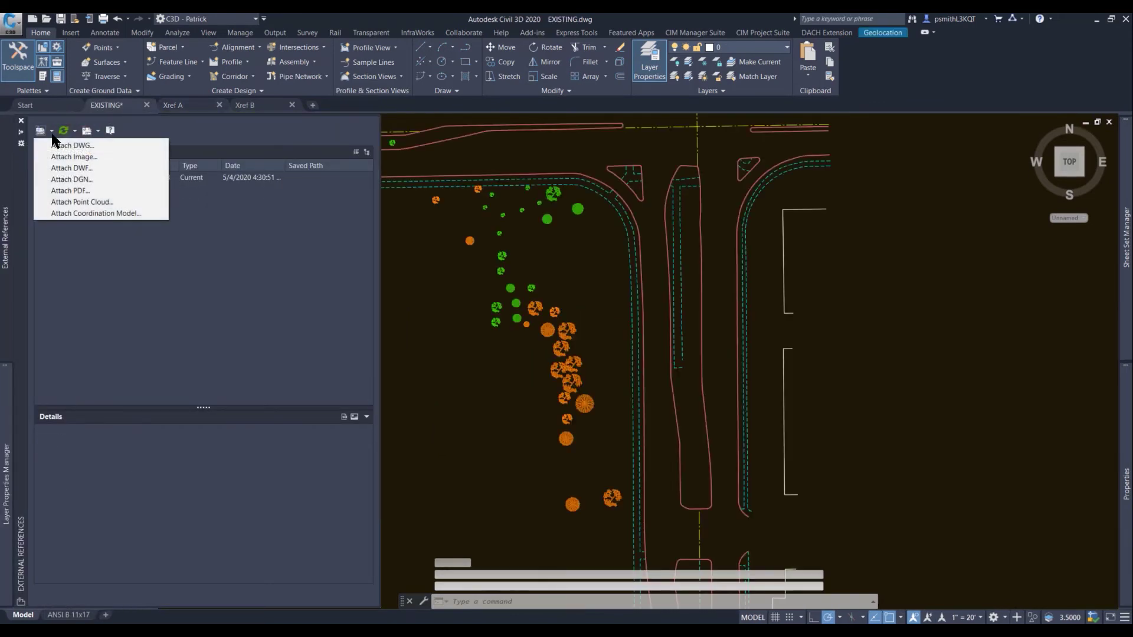
click(59, 142)
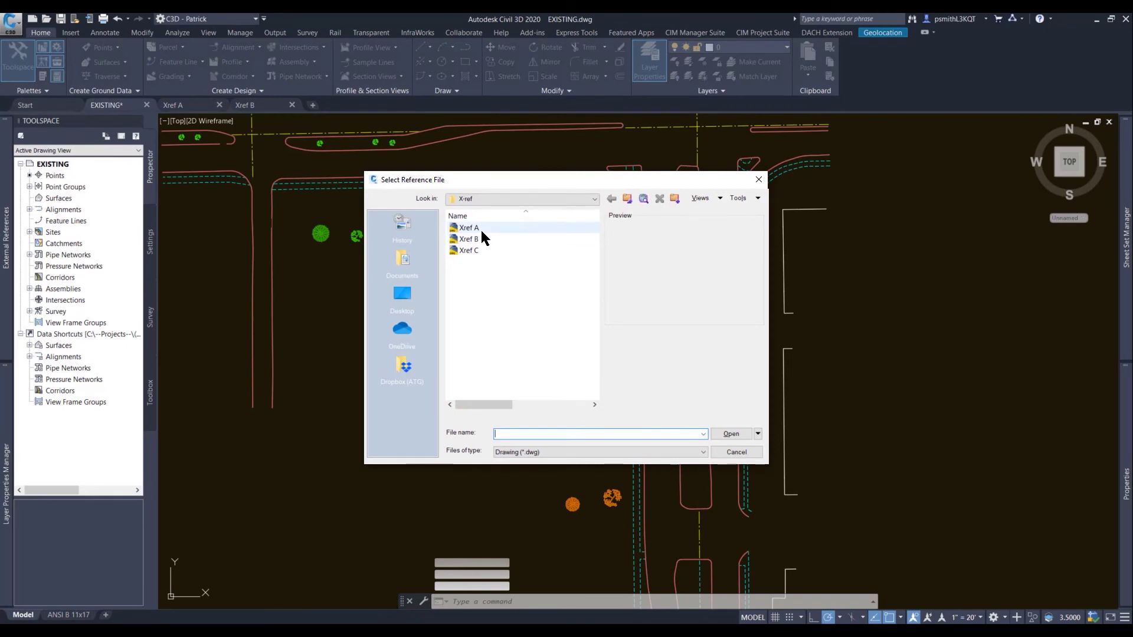
click(480, 229)
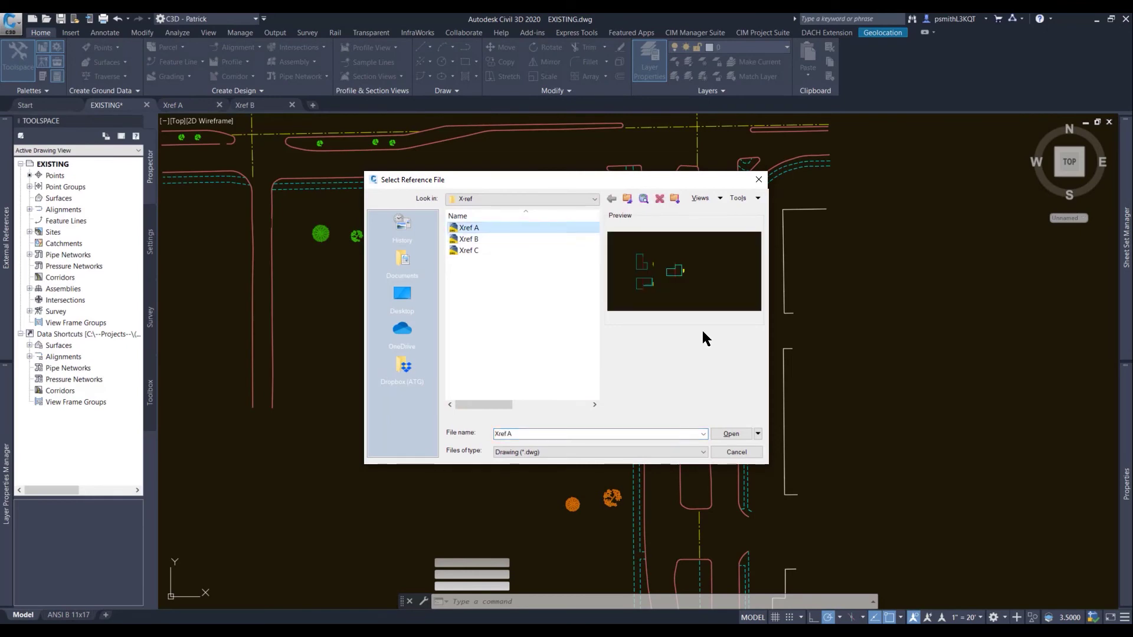
click(741, 434)
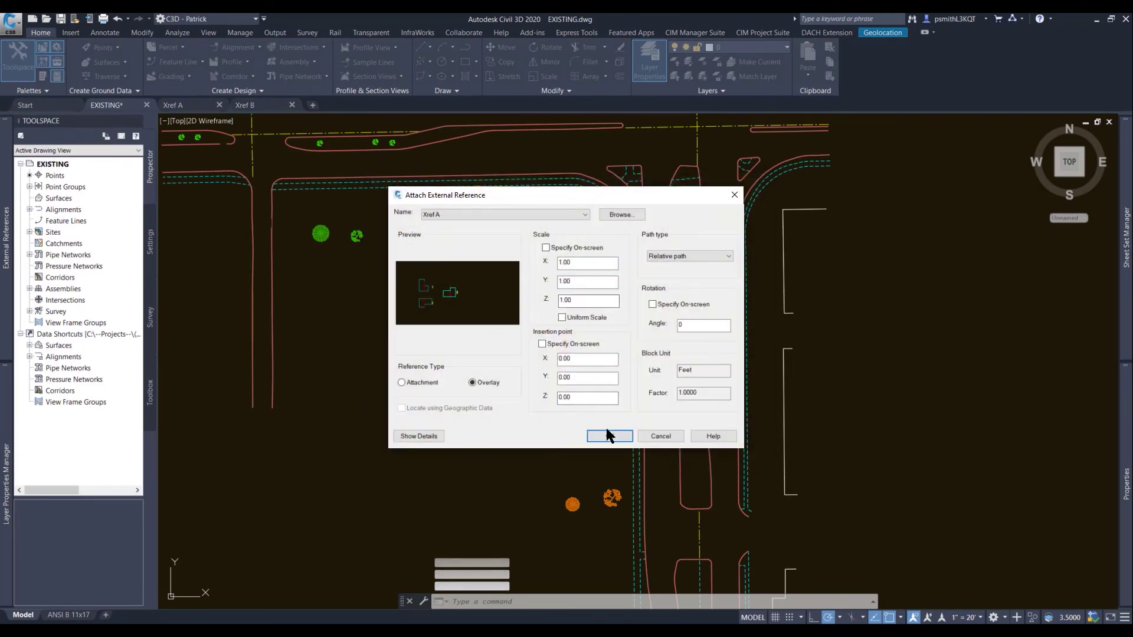
click(607, 437)
Examine the Xref A building area in the EXISTING drawing to check whether the nested Xref B overlay is carried through
mouse_move(510, 430)
middle_down()
mouse_move(502, 360)
mouse_move(491, 391)
mouse_move(546, 401)
middle_up()
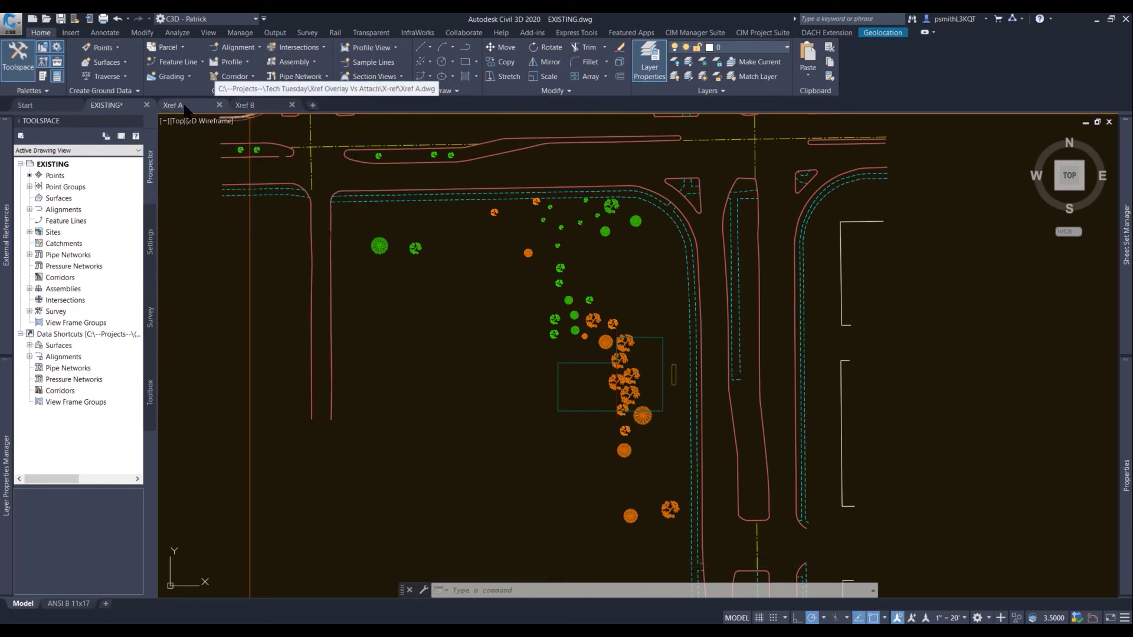
mouse_move(182, 103)
mouse_move(590, 410)
middle_down()
mouse_move(580, 421)
mouse_move(539, 391)
mouse_move(494, 381)
mouse_move(482, 391)
mouse_move(521, 381)
mouse_move(496, 350)
mouse_move(499, 362)
middle_up()
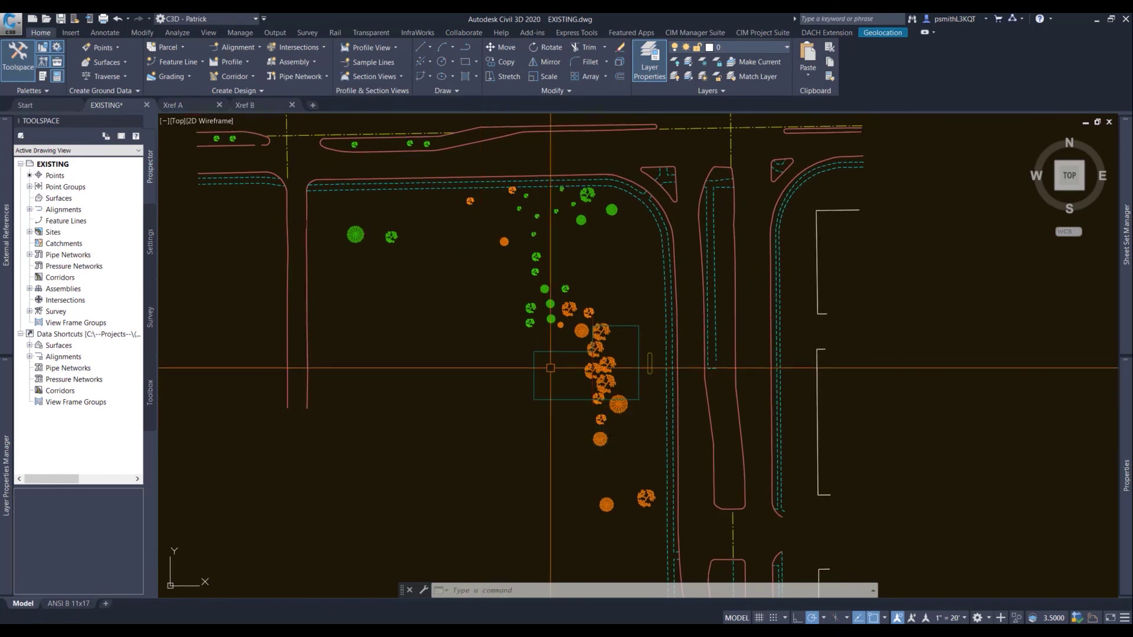
middle_drag(549, 379, 541, 394)
scroll(541, 394, up, 3)
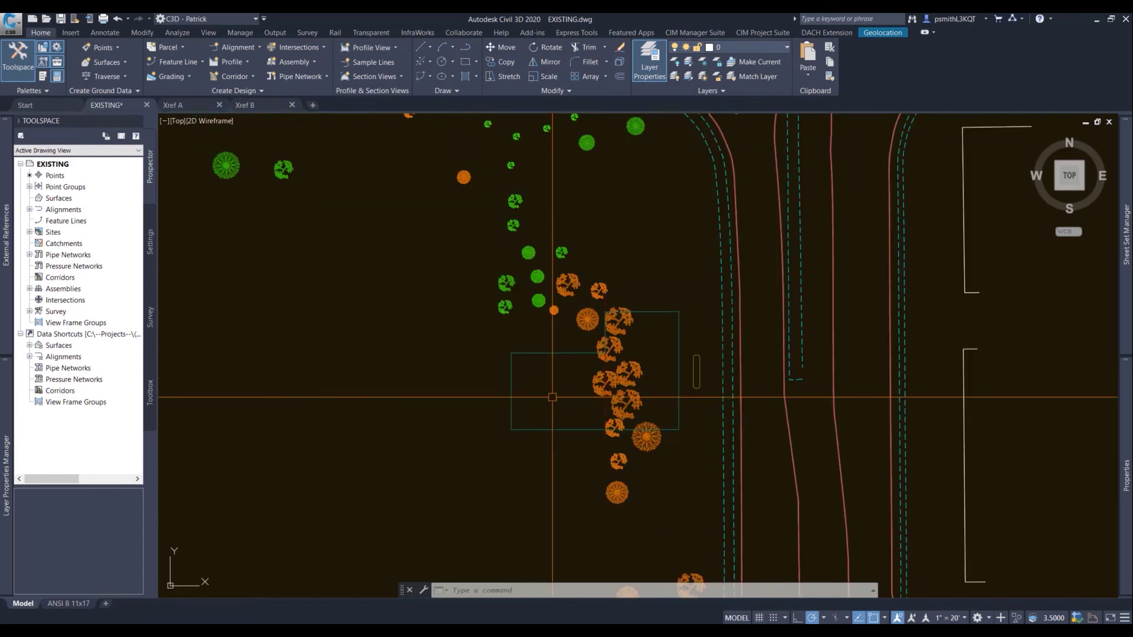